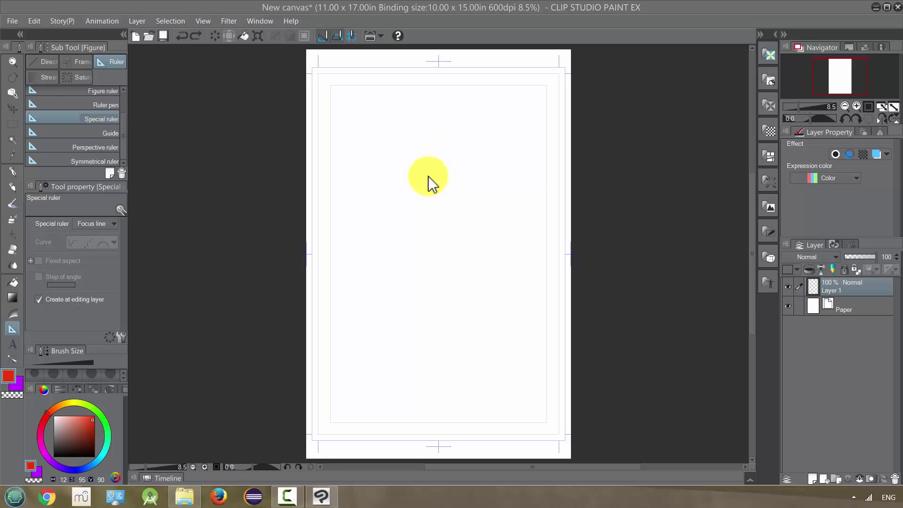
Drag out a circular figure ruler near the top middle of the page.
{"action": "left_click", "coordinate": [103, 93]}
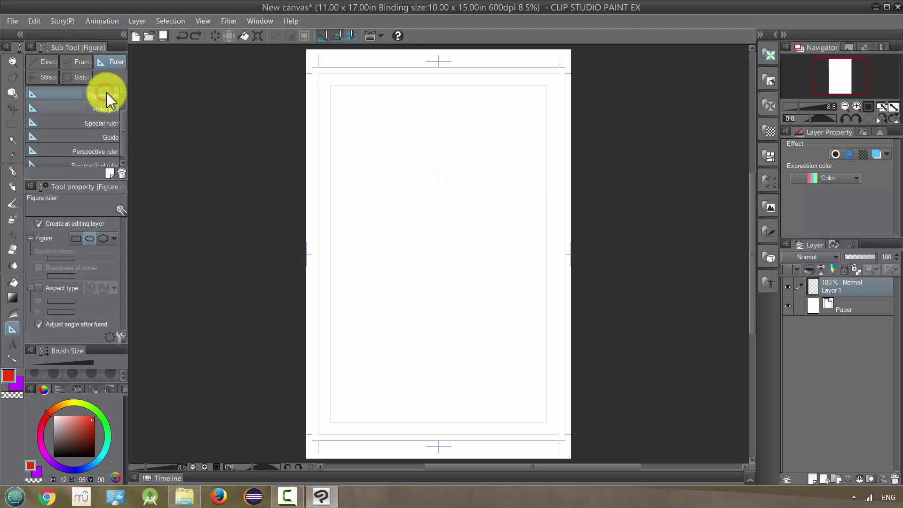
{"action": "left_click_drag", "start_coordinate": [366, 137], "coordinate": [494, 269]}
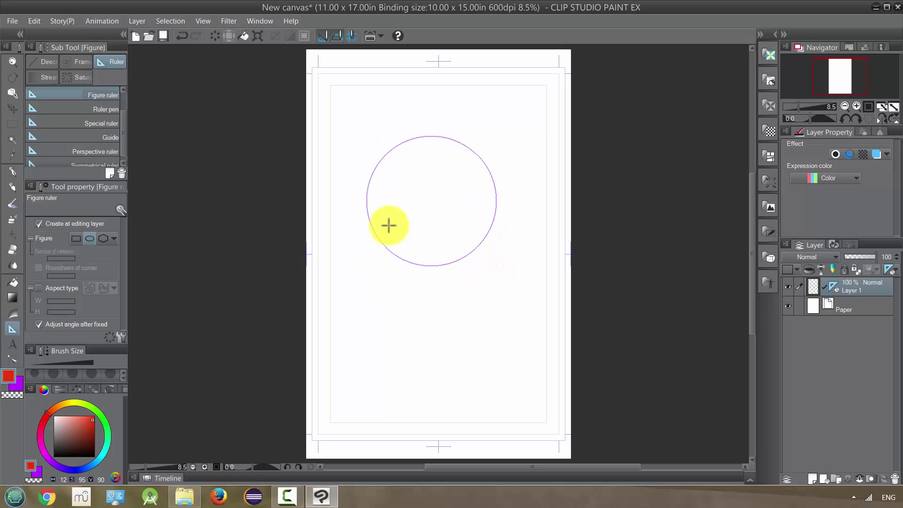
Trace the circle ruler in red with the G-pen, covering its lower part and top.
{"action": "left_click", "coordinate": [13, 171]}
{"action": "mouse_move", "coordinate": [366, 177]}
{"action": "left_mouse_down"}
{"action": "mouse_move", "coordinate": [405, 260]}
{"action": "mouse_move", "coordinate": [485, 241]}
{"action": "mouse_move", "coordinate": [489, 223]}
{"action": "left_mouse_up"}
{"action": "mouse_move", "coordinate": [493, 179]}
{"action": "left_mouse_down"}
{"action": "mouse_move", "coordinate": [434, 144]}
{"action": "mouse_move", "coordinate": [395, 146]}
{"action": "left_mouse_up"}
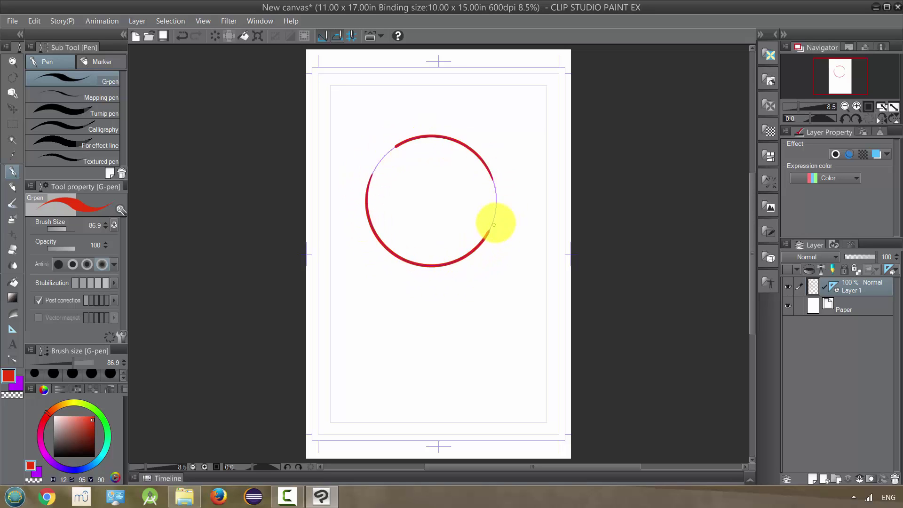
Turn off Snap to Ruler and draw freehand red strokes across the circle's upper-left and right edges.
{"action": "left_click", "coordinate": [324, 37]}
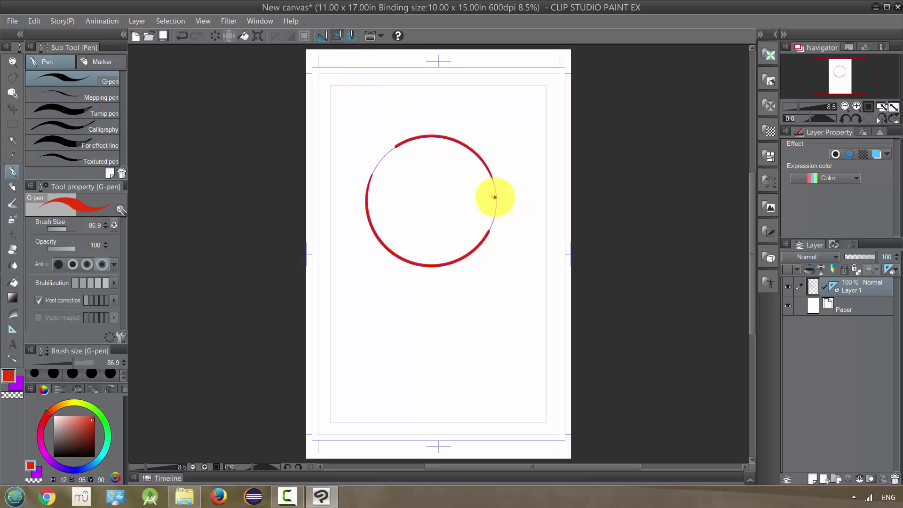
{"action": "mouse_move", "coordinate": [494, 197]}
{"action": "left_mouse_down"}
{"action": "mouse_move", "coordinate": [508, 263]}
{"action": "mouse_move", "coordinate": [496, 242]}
{"action": "mouse_move", "coordinate": [498, 288]}
{"action": "left_mouse_up"}
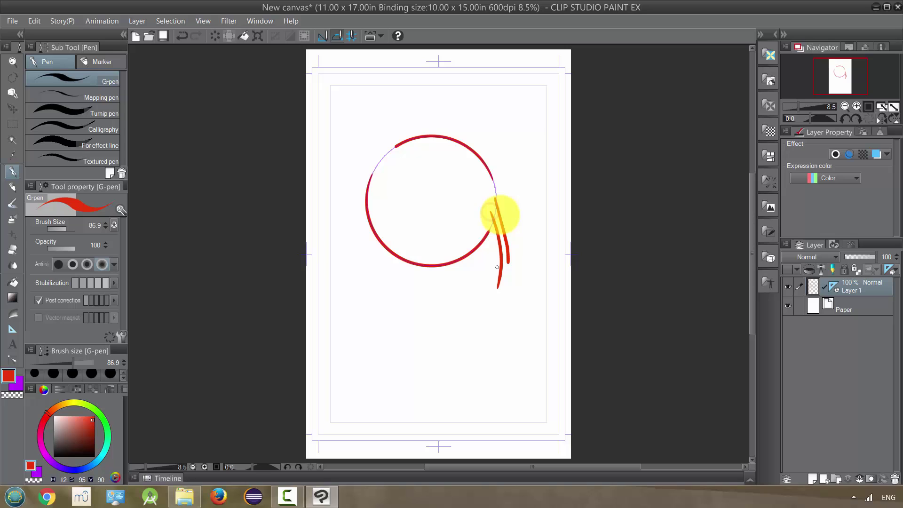
{"action": "mouse_move", "coordinate": [502, 179]}
{"action": "left_mouse_down"}
{"action": "mouse_move", "coordinate": [468, 219]}
{"action": "mouse_move", "coordinate": [470, 205]}
{"action": "left_mouse_up"}
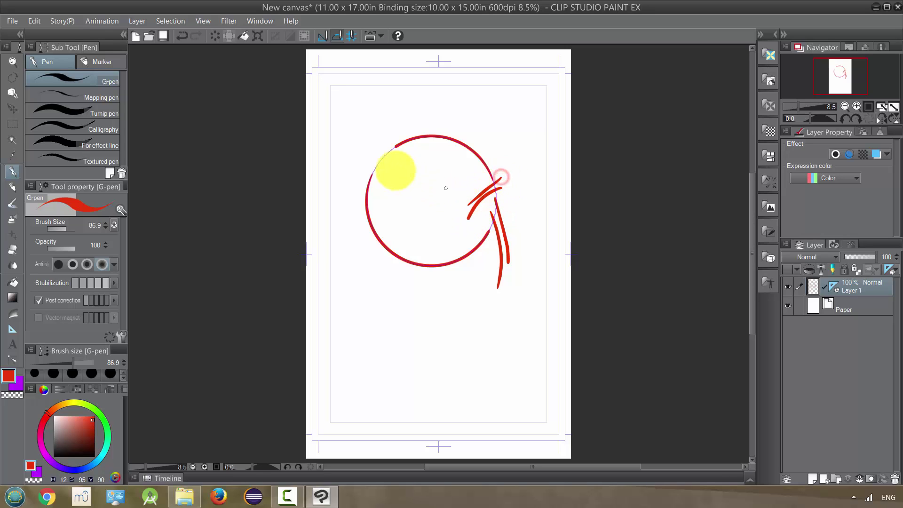
{"action": "left_click_drag", "start_coordinate": [389, 143], "coordinate": [380, 204]}
{"action": "left_click_drag", "start_coordinate": [390, 145], "coordinate": [398, 206]}
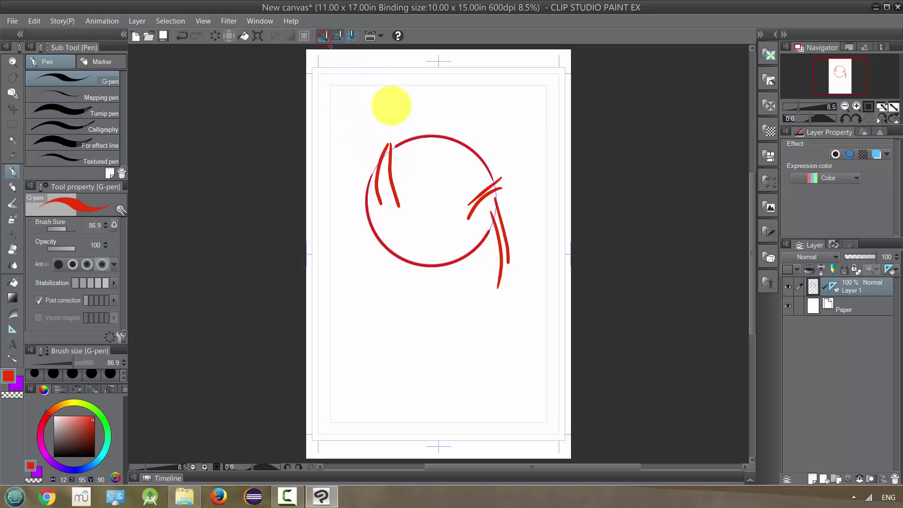
Delete Layer 1 with the circle drawing and add a new empty raster layer.
{"action": "left_click", "coordinate": [813, 286]}
{"action": "left_click", "coordinate": [896, 478]}
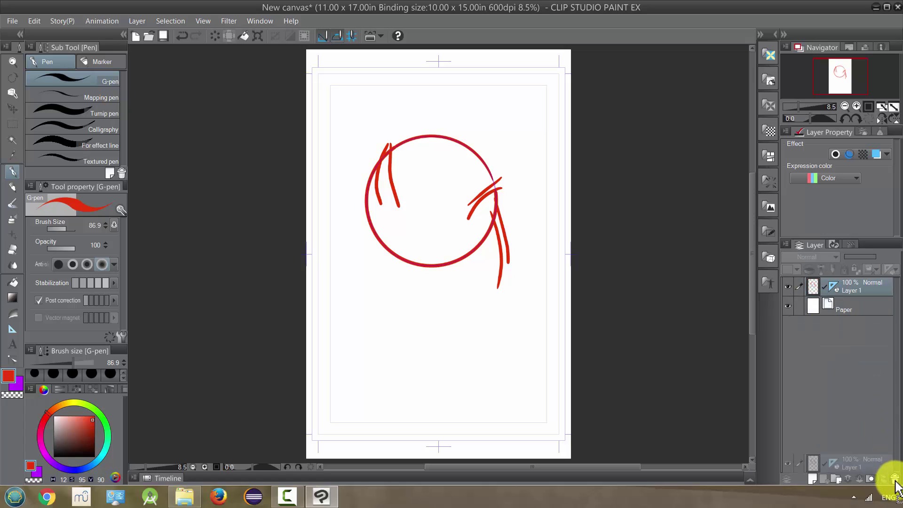
{"action": "left_click", "coordinate": [814, 476]}
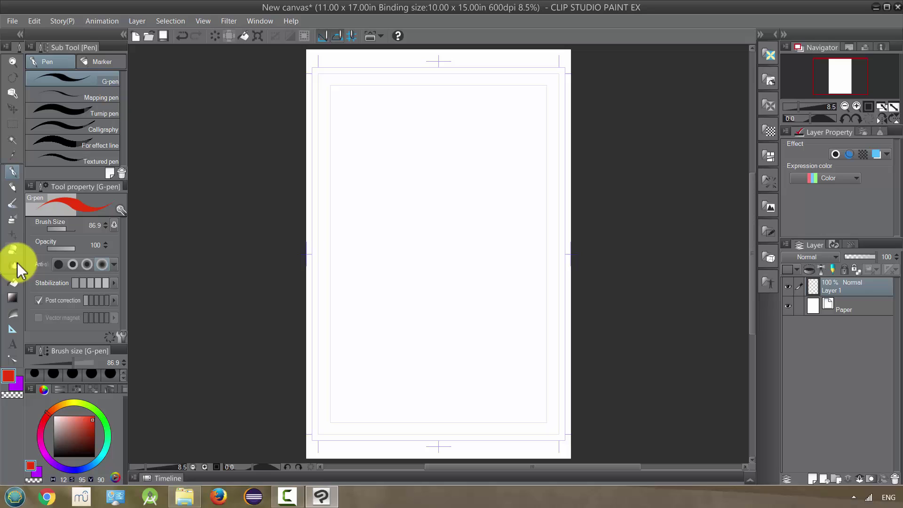
Place a Focus line special ruler near the top centre and enable Snap to Special Ruler.
{"action": "left_click", "coordinate": [13, 329]}
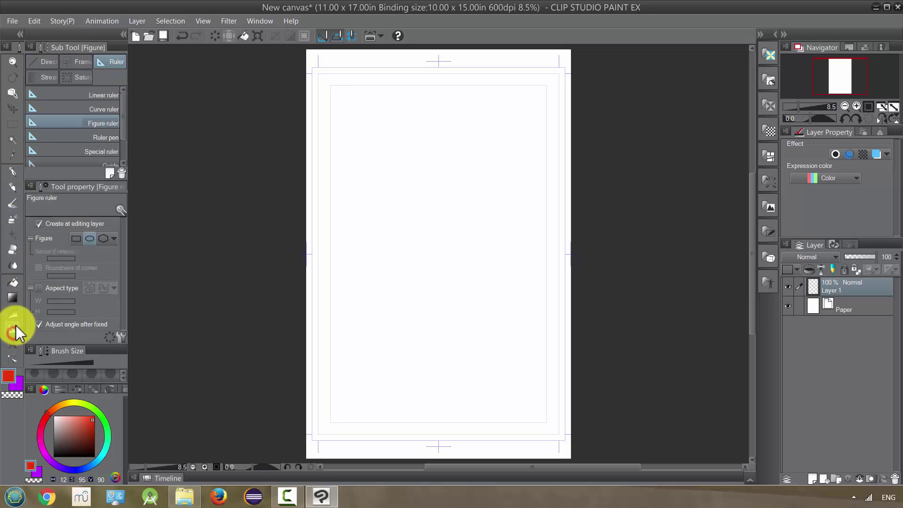
{"action": "left_click", "coordinate": [105, 149]}
{"action": "left_click", "coordinate": [104, 225]}
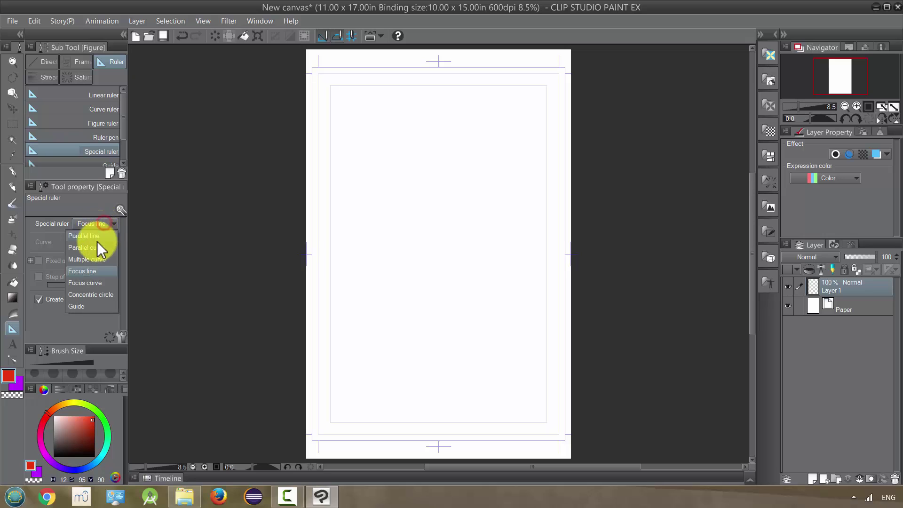
{"action": "left_click", "coordinate": [99, 272]}
{"action": "left_click", "coordinate": [434, 148]}
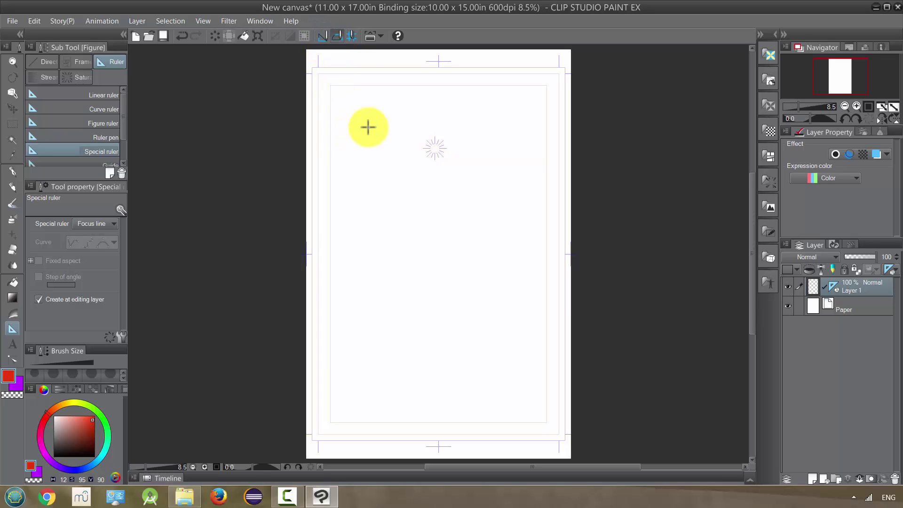
{"action": "left_click", "coordinate": [338, 37]}
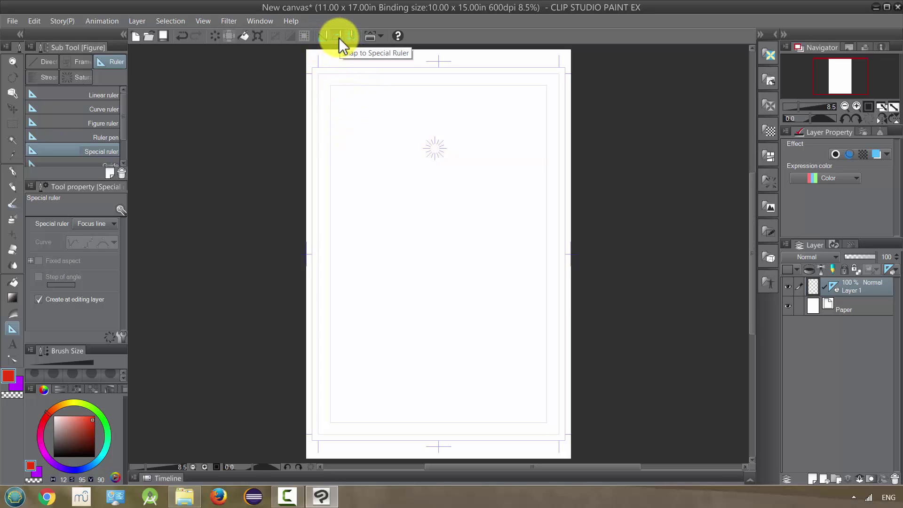
{"action": "left_click", "coordinate": [14, 176]}
{"action": "left_click_drag", "start_coordinate": [386, 234], "coordinate": [429, 177]}
{"action": "left_click_drag", "start_coordinate": [434, 226], "coordinate": [443, 163]}
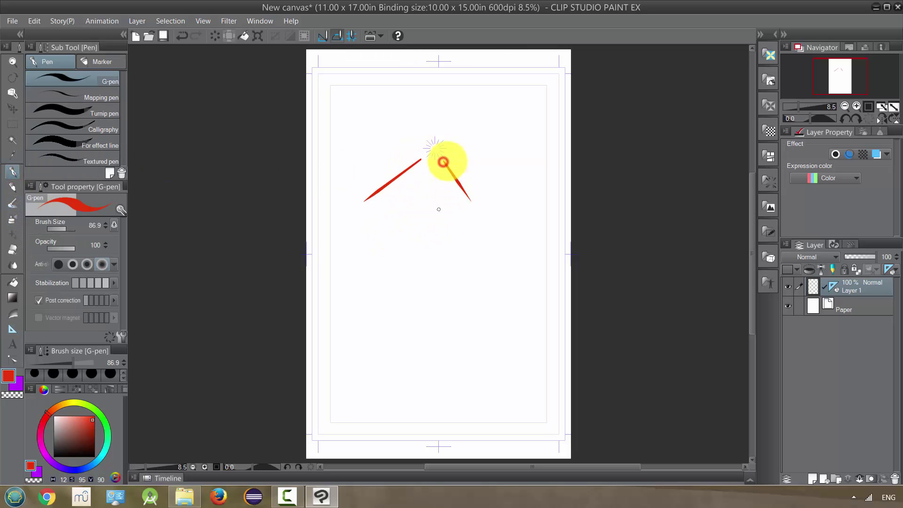
{"action": "left_click_drag", "start_coordinate": [480, 138], "coordinate": [451, 145]}
{"action": "left_click_drag", "start_coordinate": [478, 95], "coordinate": [453, 125]}
{"action": "left_click_drag", "start_coordinate": [423, 81], "coordinate": [430, 126]}
{"action": "left_click_drag", "start_coordinate": [383, 91], "coordinate": [418, 130]}
{"action": "mouse_move", "coordinate": [370, 133]}
{"action": "left_mouse_down"}
{"action": "mouse_move", "coordinate": [420, 144]}
{"action": "mouse_move", "coordinate": [409, 242]}
{"action": "left_mouse_up"}
{"action": "left_click_drag", "start_coordinate": [442, 187], "coordinate": [450, 276]}
{"action": "mouse_move", "coordinate": [403, 188]}
{"action": "left_mouse_down"}
{"action": "mouse_move", "coordinate": [443, 157]}
{"action": "mouse_move", "coordinate": [439, 202]}
{"action": "mouse_move", "coordinate": [278, 218]}
{"action": "mouse_move", "coordinate": [466, 102]}
{"action": "left_mouse_up"}
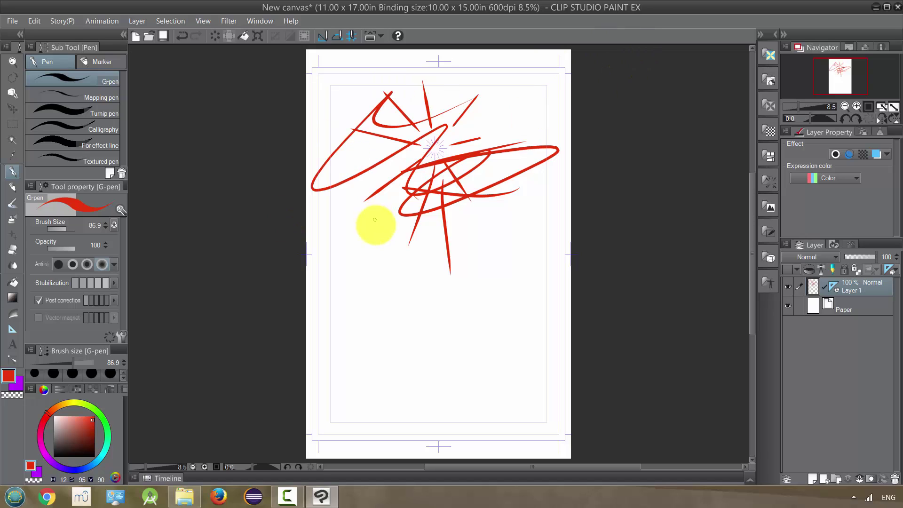
{"action": "key", "text": "ctrl+z"}
{"action": "key", "text": "ctrl+z"}
{"action": "key", "text": "ctrl+z"}
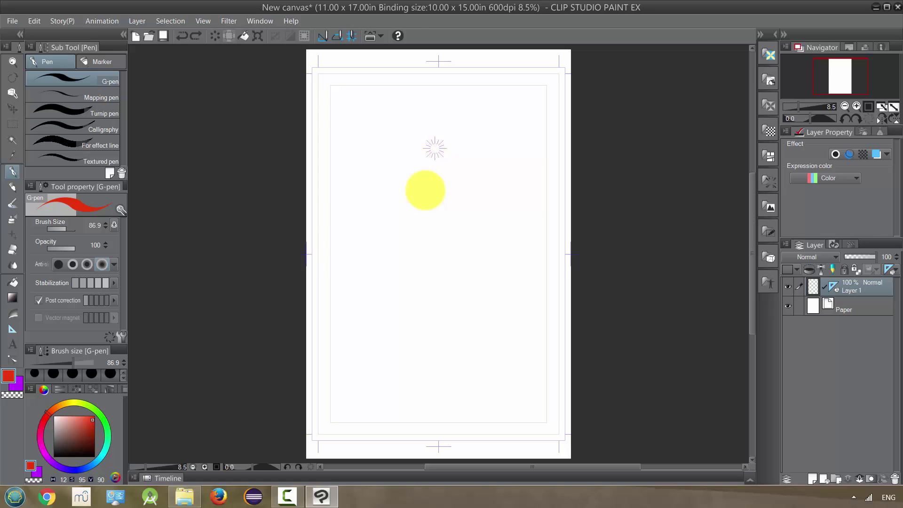
Toggle Snap to Special Ruler and place a second Focus line ruler lower, near mid-page.
{"action": "left_click", "coordinate": [341, 35]}
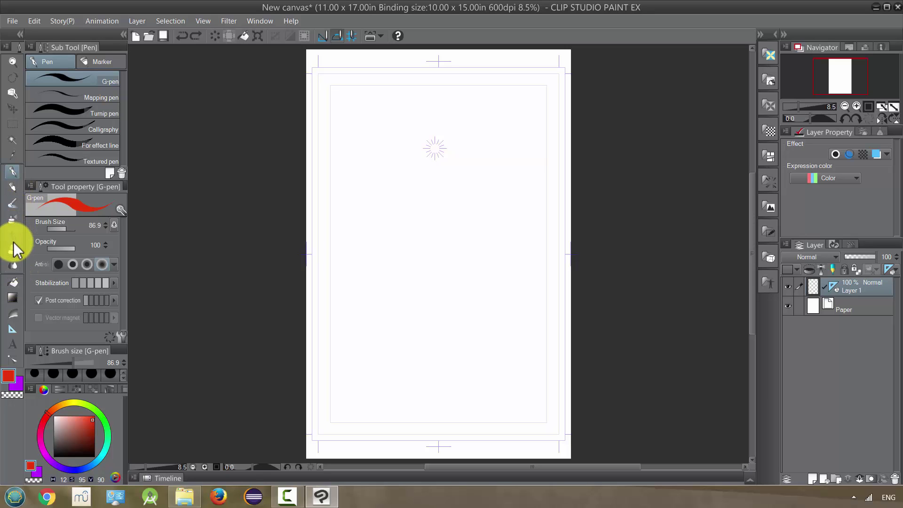
{"action": "left_click", "coordinate": [13, 329]}
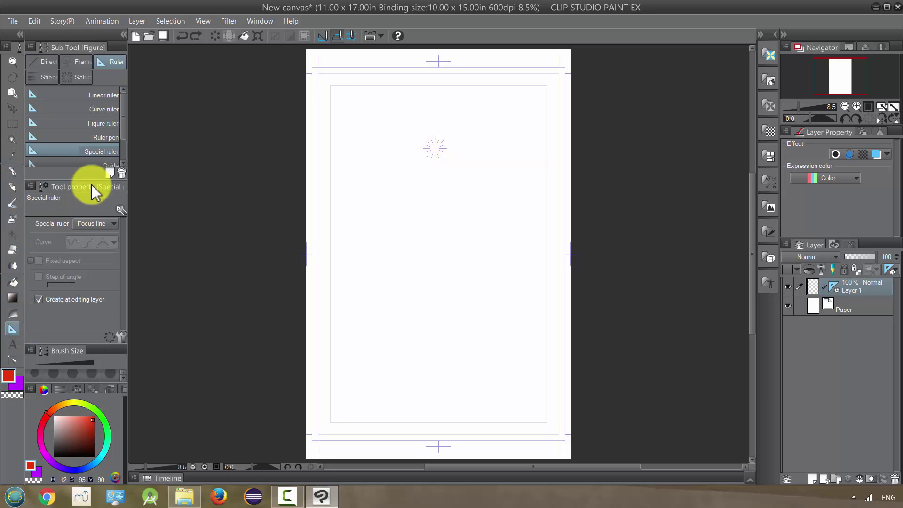
{"action": "left_click", "coordinate": [444, 293]}
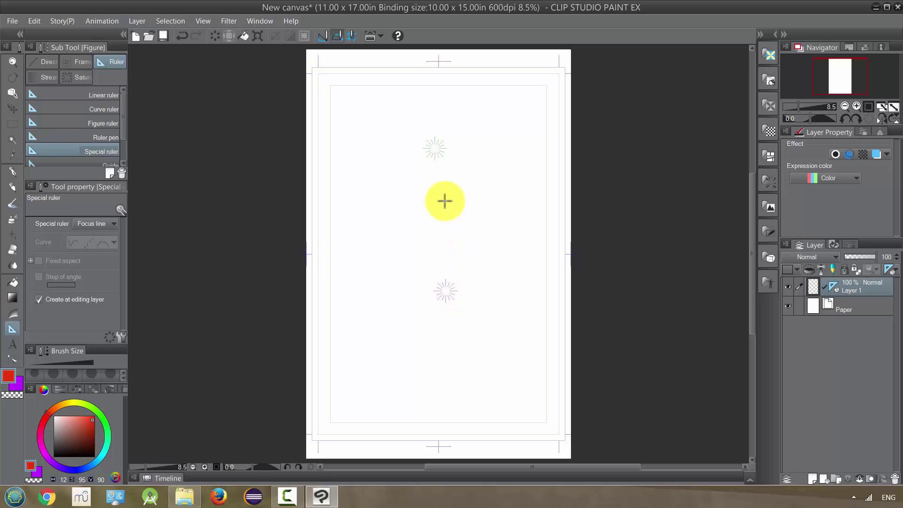
With the pencil, draw nine red focus lines converging on the lower ruler's centre from all sides.
{"action": "key", "text": "p"}
{"action": "mouse_move", "coordinate": [393, 253]}
{"action": "left_mouse_down"}
{"action": "mouse_move", "coordinate": [449, 264]}
{"action": "mouse_move", "coordinate": [443, 283]}
{"action": "left_mouse_up"}
{"action": "left_click_drag", "start_coordinate": [438, 230], "coordinate": [444, 273]}
{"action": "left_click_drag", "start_coordinate": [491, 231], "coordinate": [458, 276]}
{"action": "left_click_drag", "start_coordinate": [513, 272], "coordinate": [455, 288]}
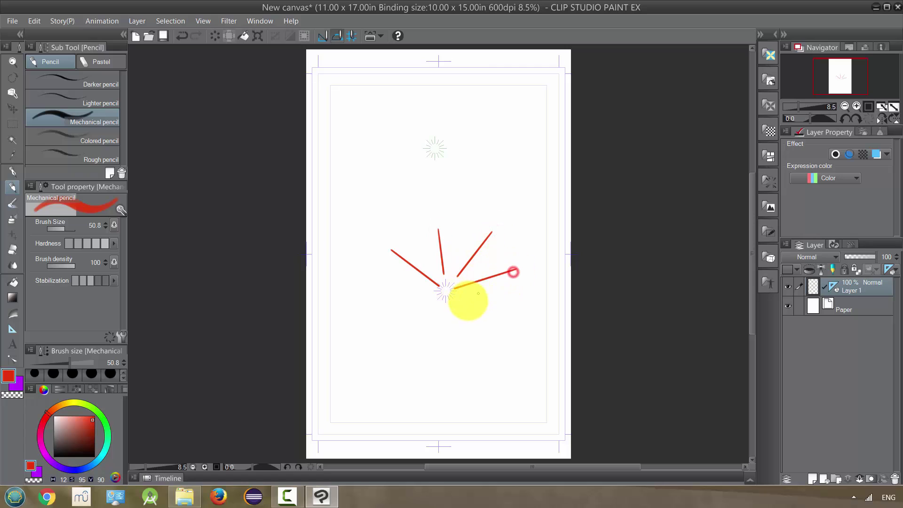
{"action": "left_click_drag", "start_coordinate": [530, 332], "coordinate": [469, 303]}
{"action": "mouse_move", "coordinate": [492, 332]}
{"action": "left_mouse_down"}
{"action": "mouse_move", "coordinate": [458, 303]}
{"action": "mouse_move", "coordinate": [426, 354]}
{"action": "left_mouse_up"}
{"action": "left_click_drag", "start_coordinate": [457, 306], "coordinate": [482, 339]}
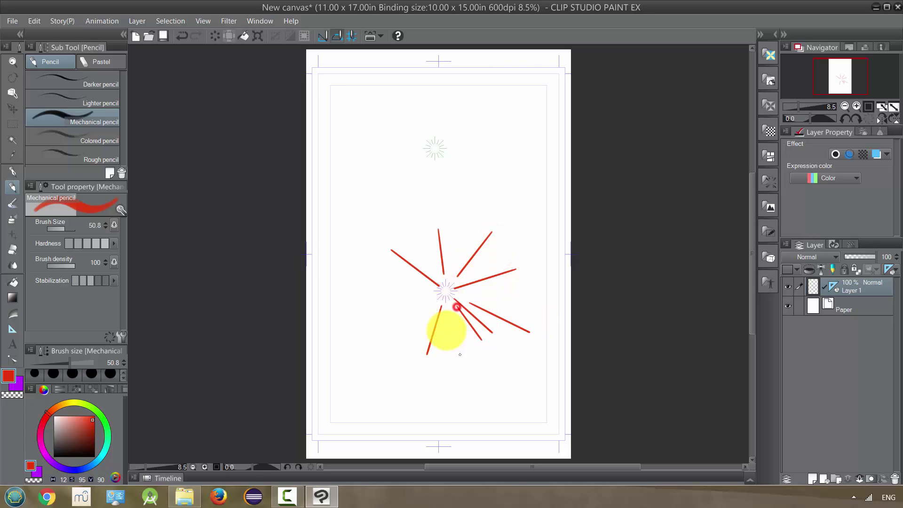
{"action": "mouse_move", "coordinate": [389, 323]}
{"action": "left_mouse_down"}
{"action": "mouse_move", "coordinate": [434, 299]}
{"action": "mouse_move", "coordinate": [423, 288]}
{"action": "left_mouse_up"}
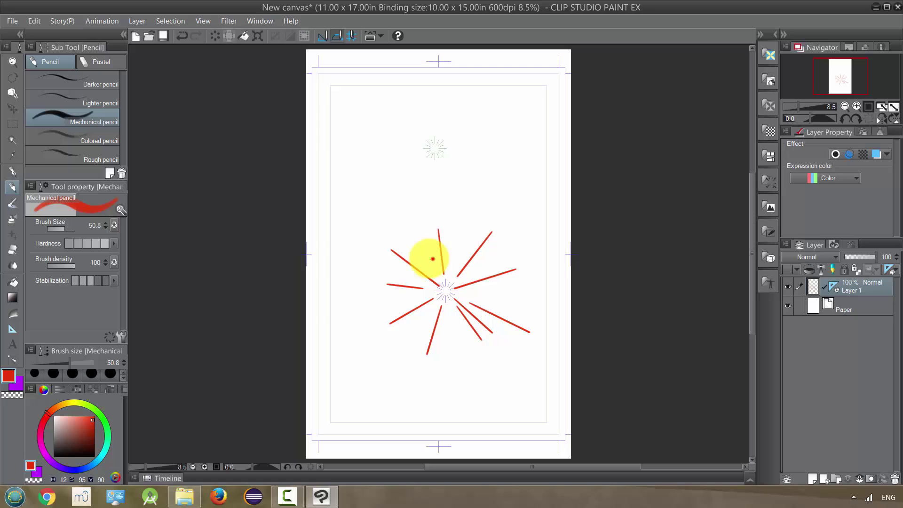
{"action": "left_click_drag", "start_coordinate": [423, 231], "coordinate": [432, 259]}
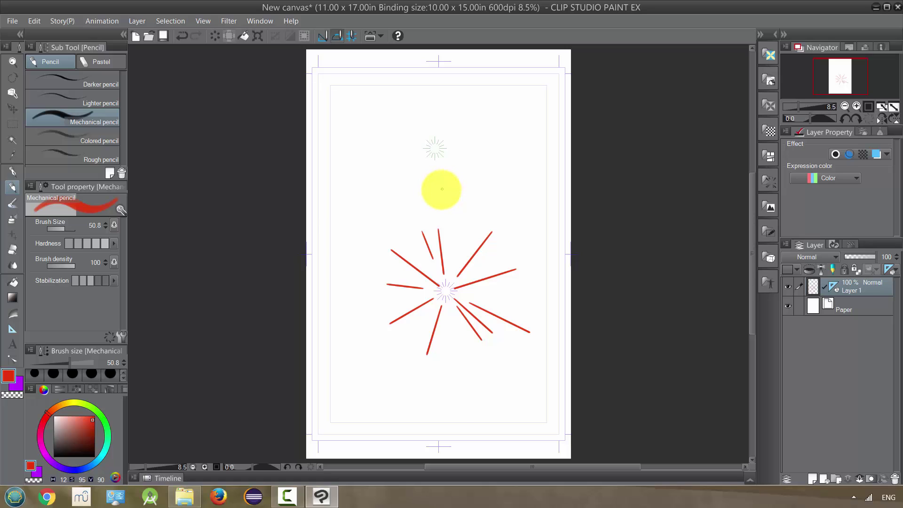
{"action": "key", "text": "o"}
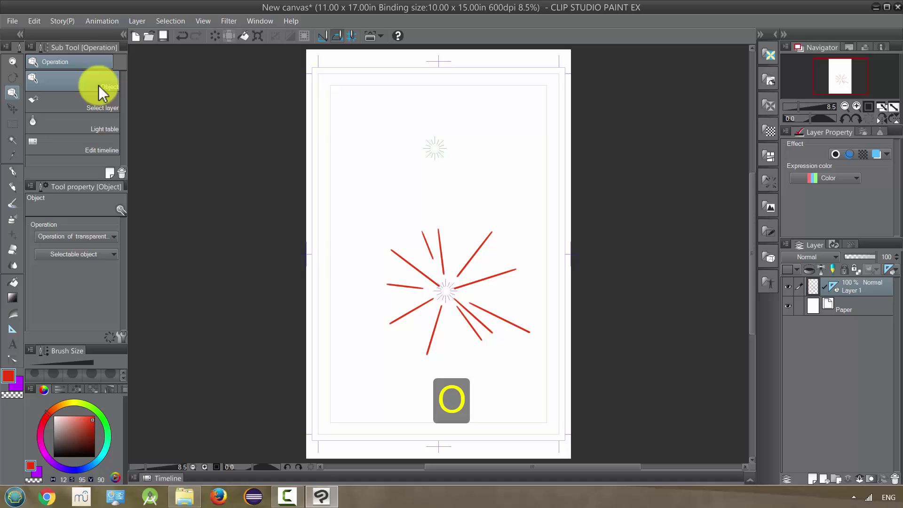
Move the upper focus-line ruler's centre up and to the right.
{"action": "left_click", "coordinate": [435, 150]}
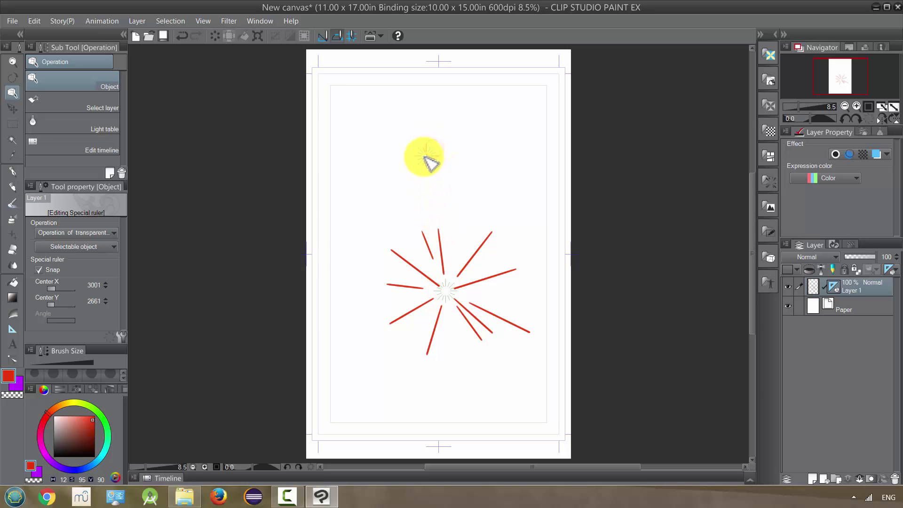
{"action": "left_click_drag", "start_coordinate": [425, 157], "coordinate": [446, 133]}
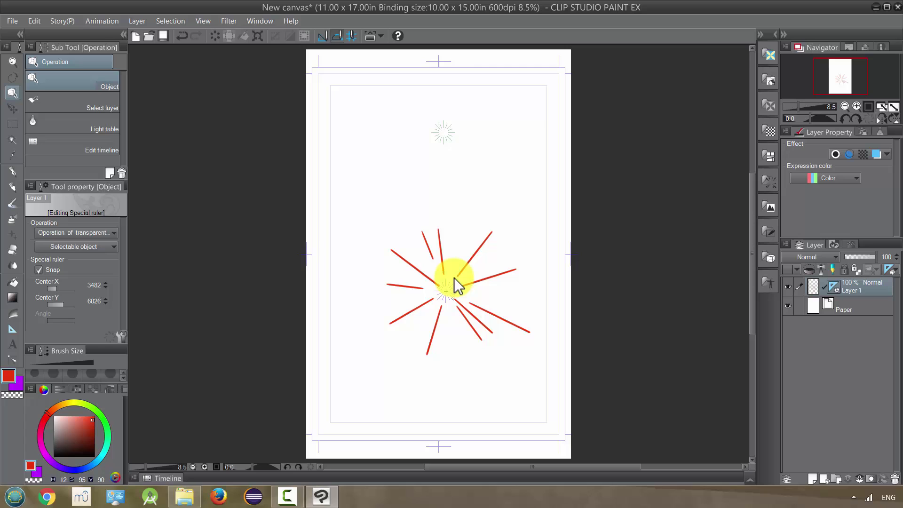
{"action": "left_click", "coordinate": [444, 140]}
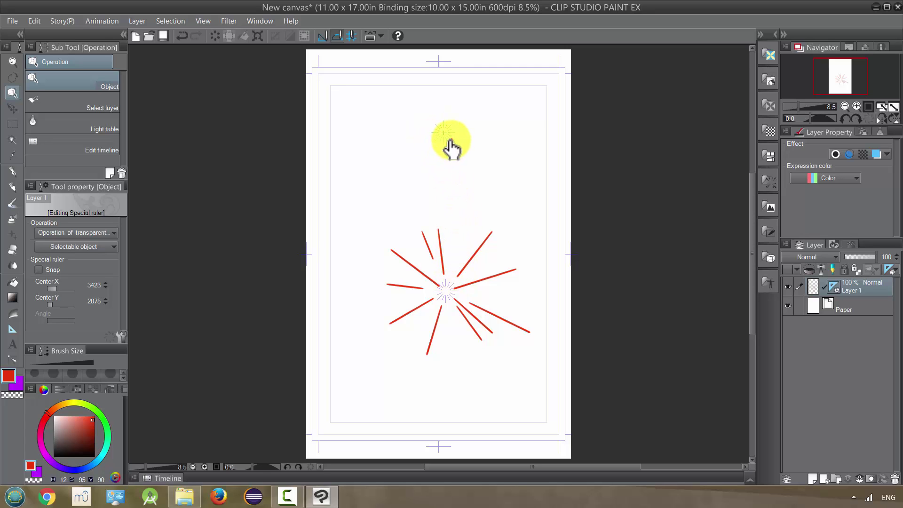
Draw two red G-pen lines snapping toward the upper ruler's centre.
{"action": "left_click", "coordinate": [12, 171]}
{"action": "left_click_drag", "start_coordinate": [308, 181], "coordinate": [383, 156]}
{"action": "mouse_move", "coordinate": [381, 226]}
{"action": "left_mouse_down"}
{"action": "mouse_move", "coordinate": [423, 158]}
{"action": "mouse_move", "coordinate": [450, 140]}
{"action": "left_mouse_up"}
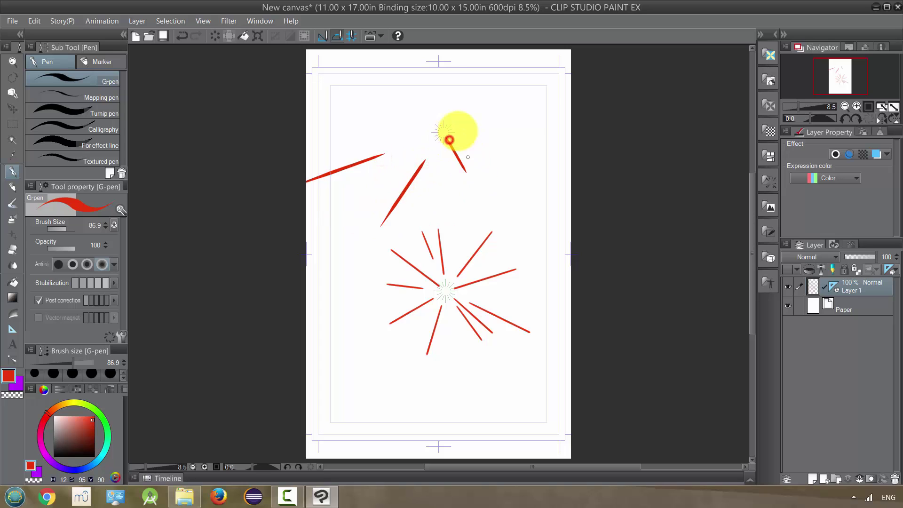